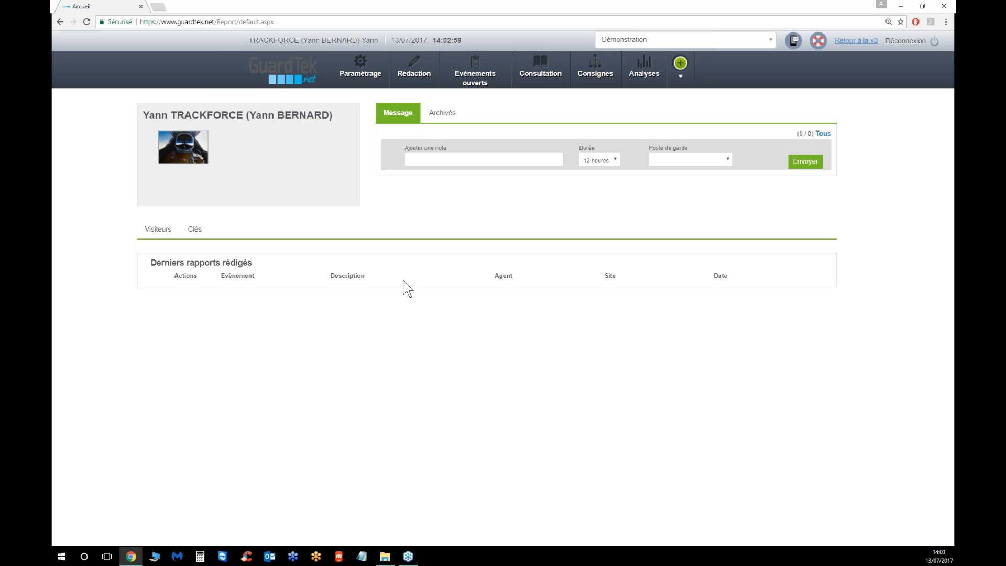
- Open the list of consignes and start adding a new consigne
mouse_move(595, 73)
click(589, 139)
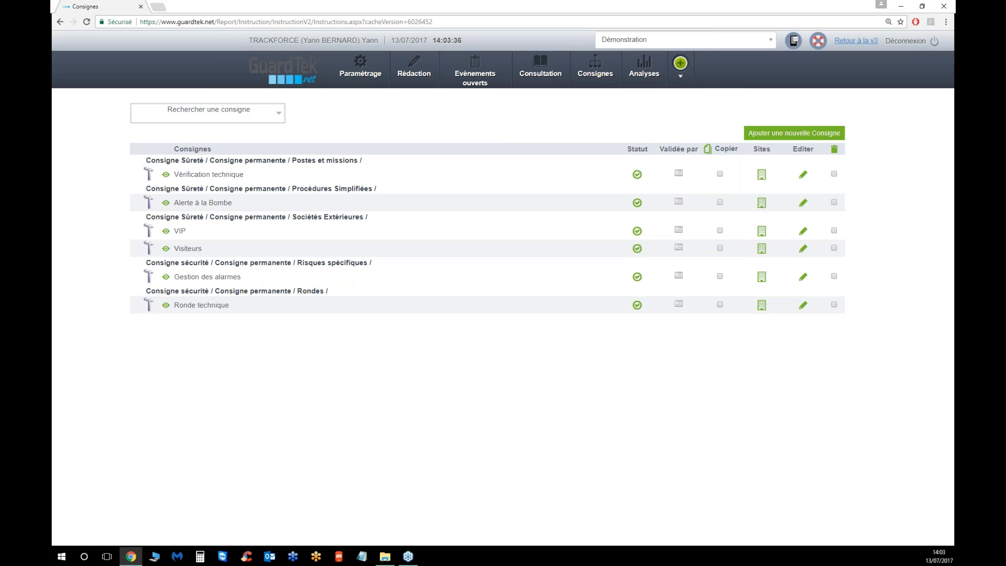
click(783, 137)
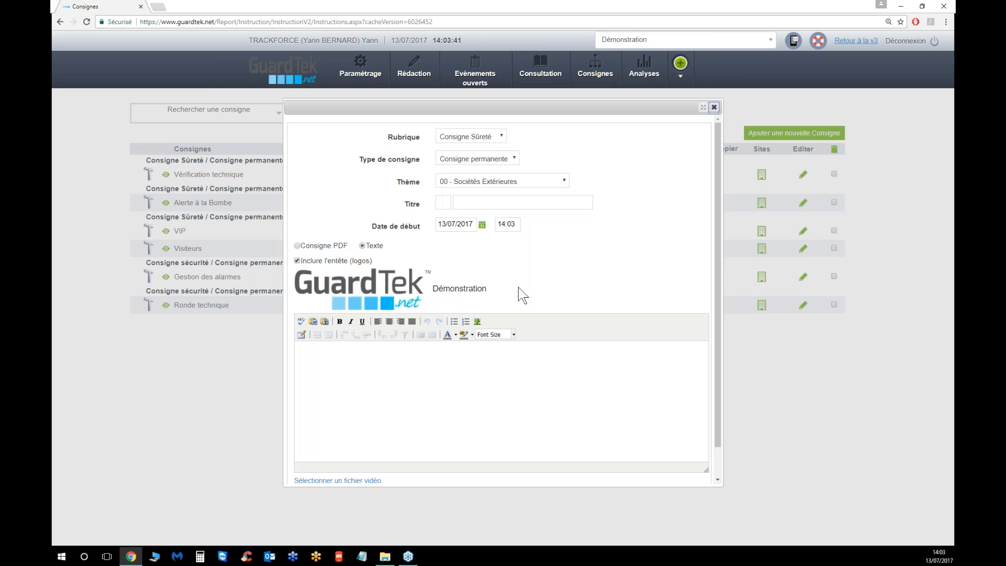
- Try the Consigne sécurité category with type Consigne permanente and view its available themes
click(490, 138)
click(487, 167)
click(514, 158)
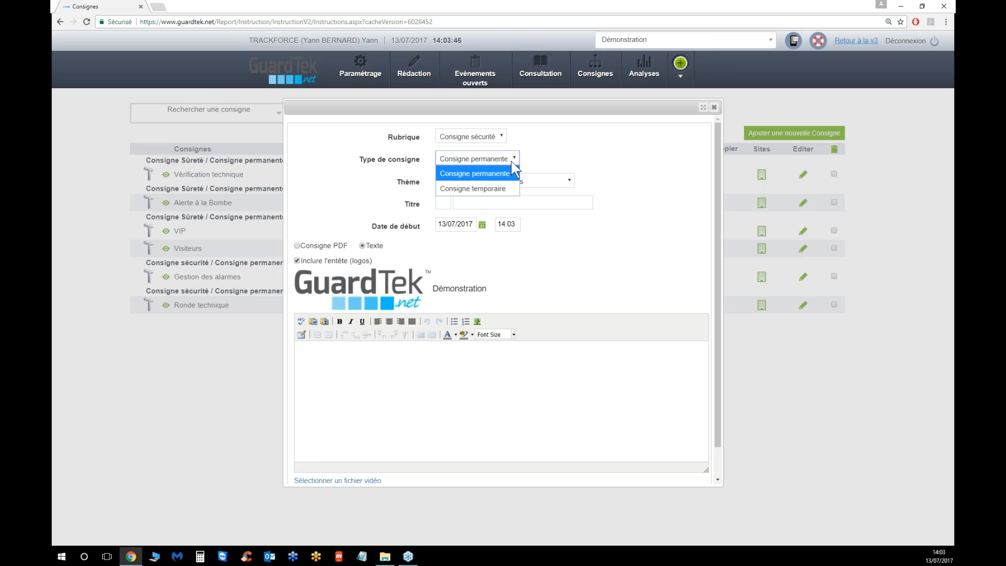
click(512, 175)
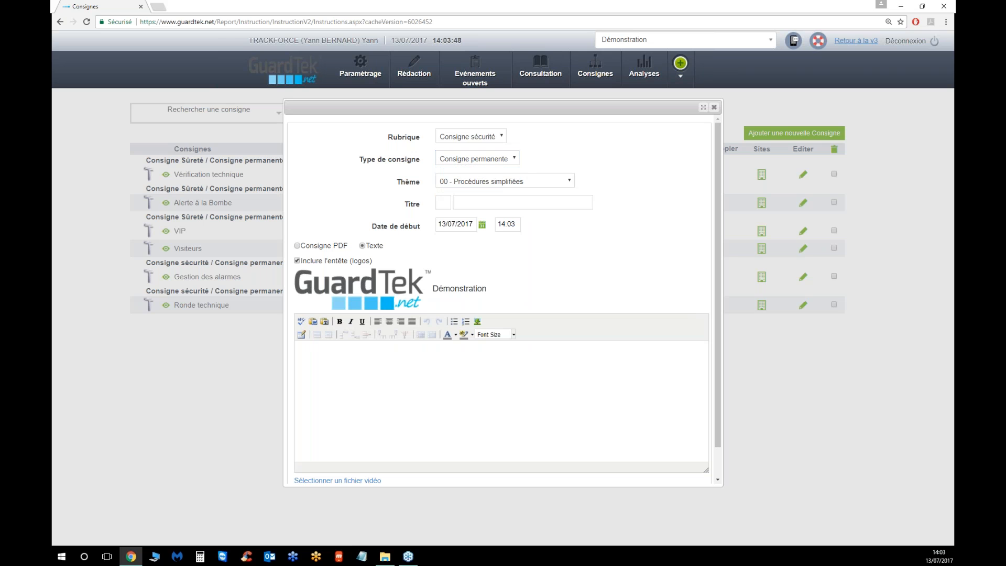
click(542, 183)
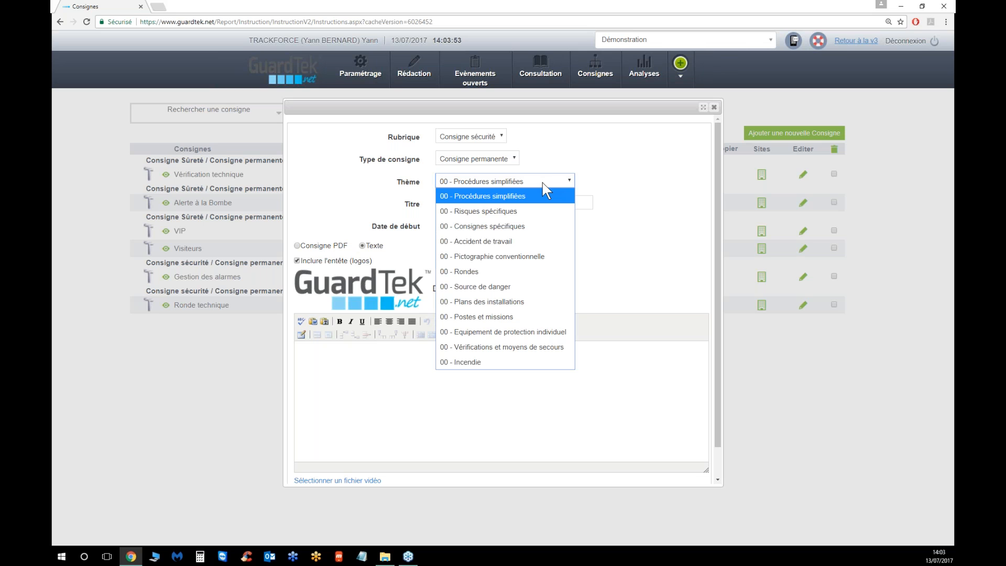
click(549, 156)
- Classify the new consigne as Consigne Sûreté with theme 00 - Numéros Utiles and title it "Colis suspect"
click(495, 137)
click(475, 151)
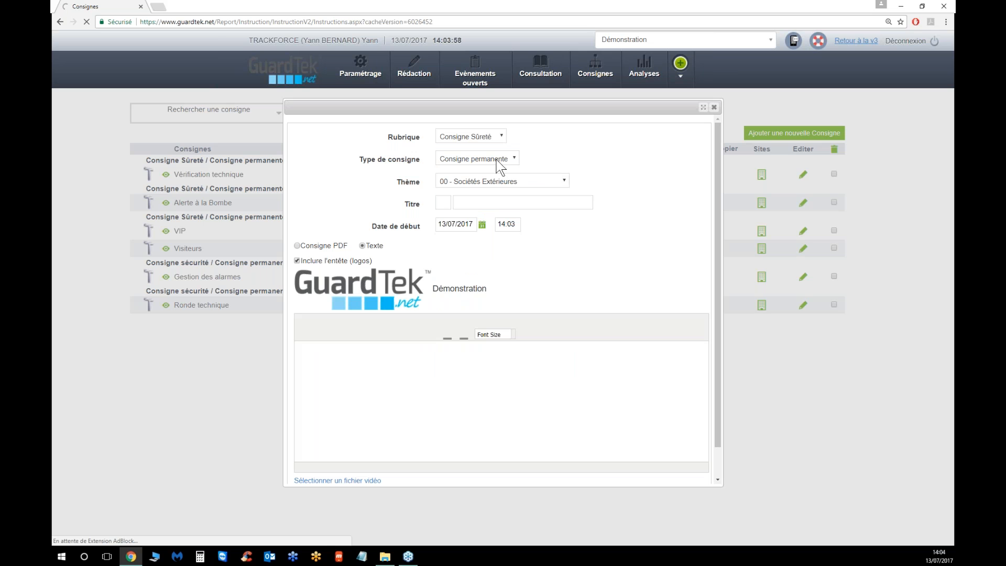
click(498, 187)
click(498, 183)
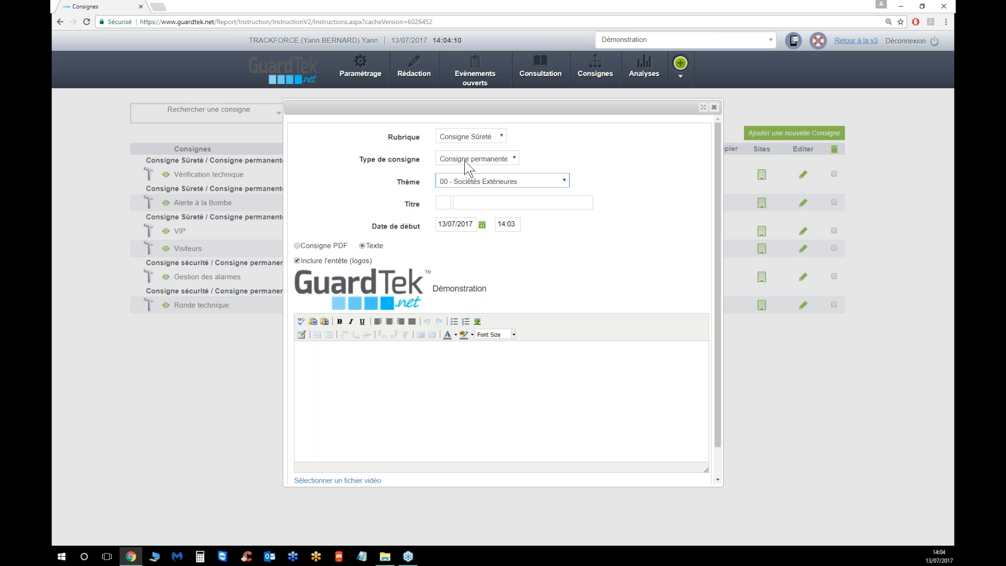
click(499, 181)
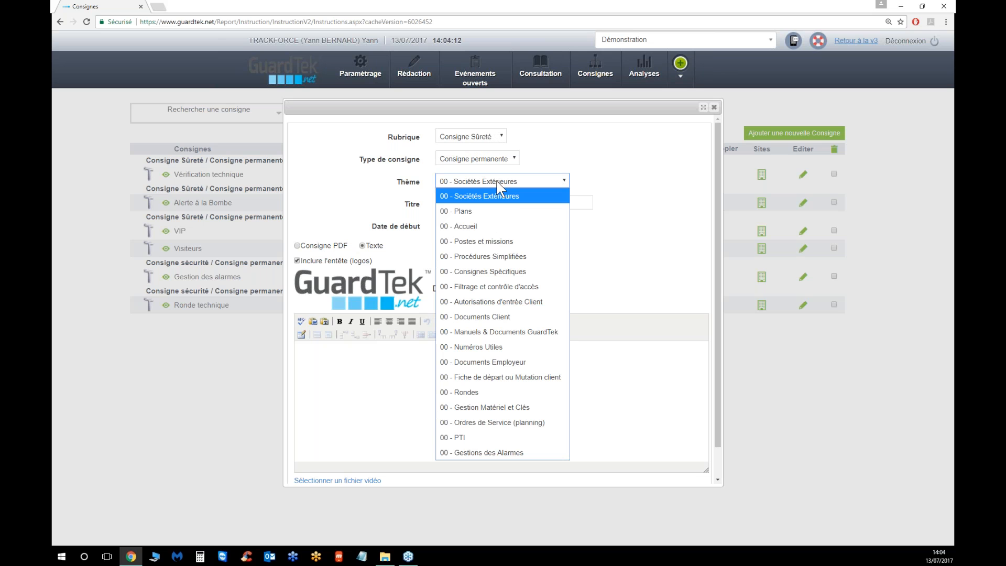
click(495, 347)
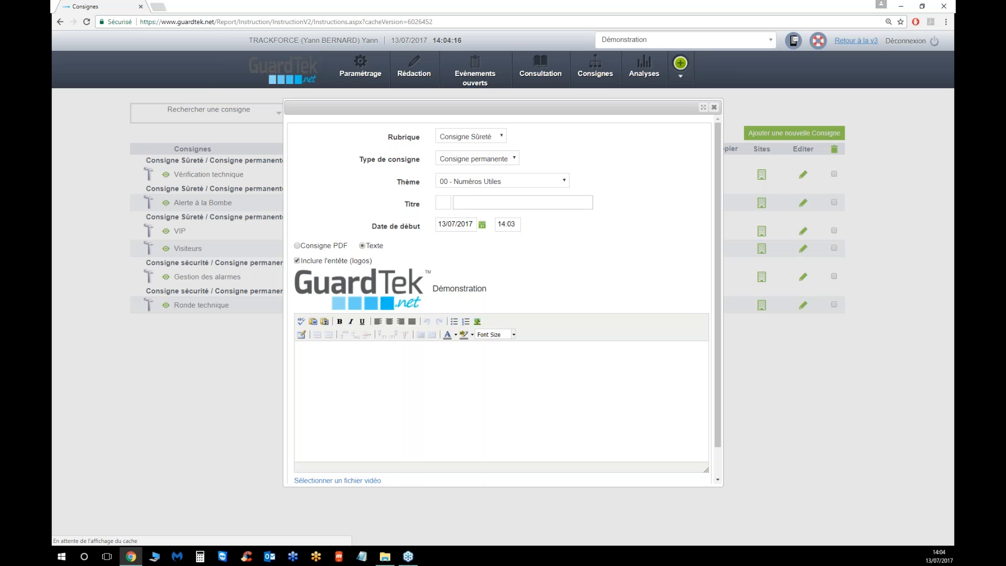
click(483, 202)
text(Colis suspect)
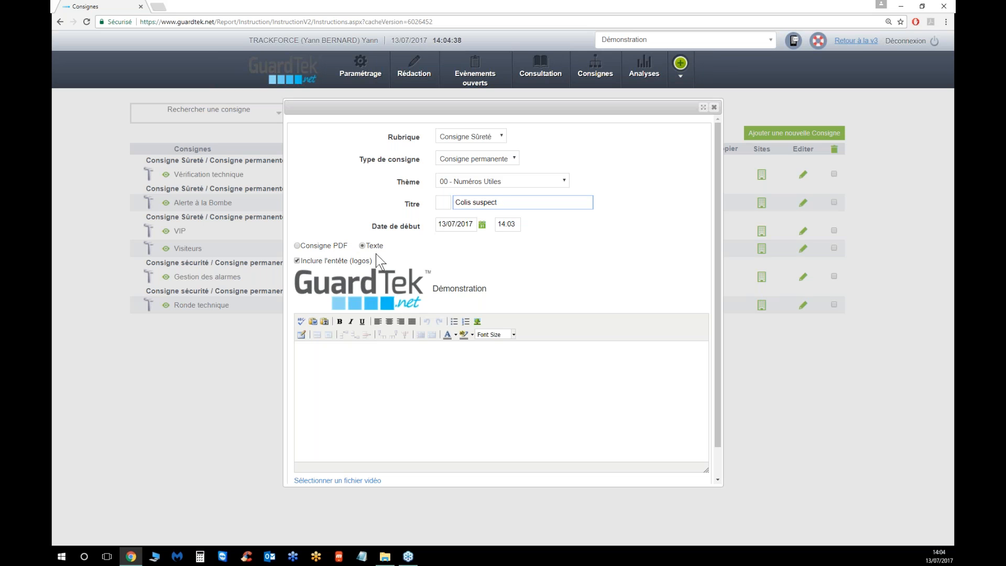
- Switch the consigne to PDF format and attach Colissuspect.pdf from the Desktop
click(311, 247)
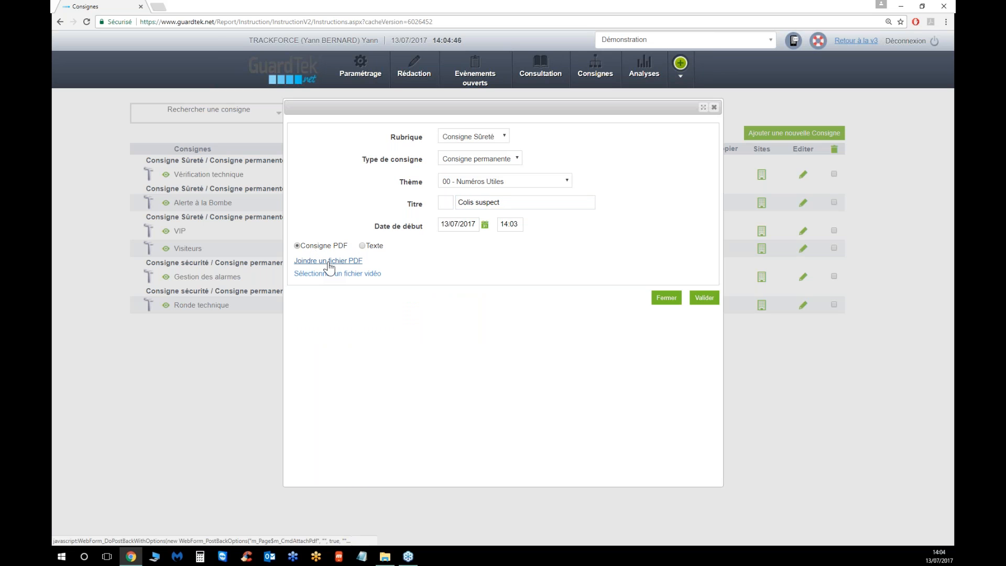
click(328, 261)
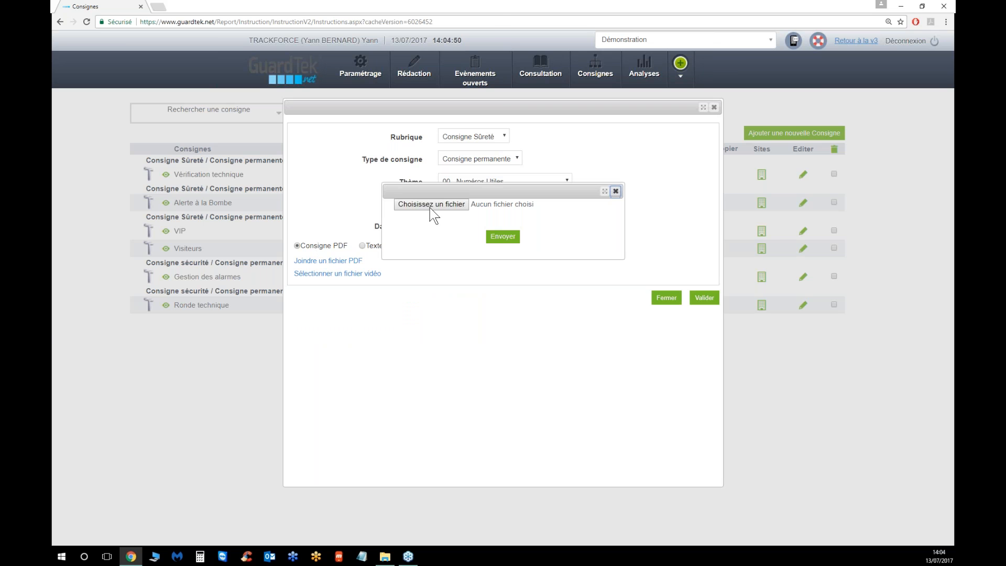
click(430, 208)
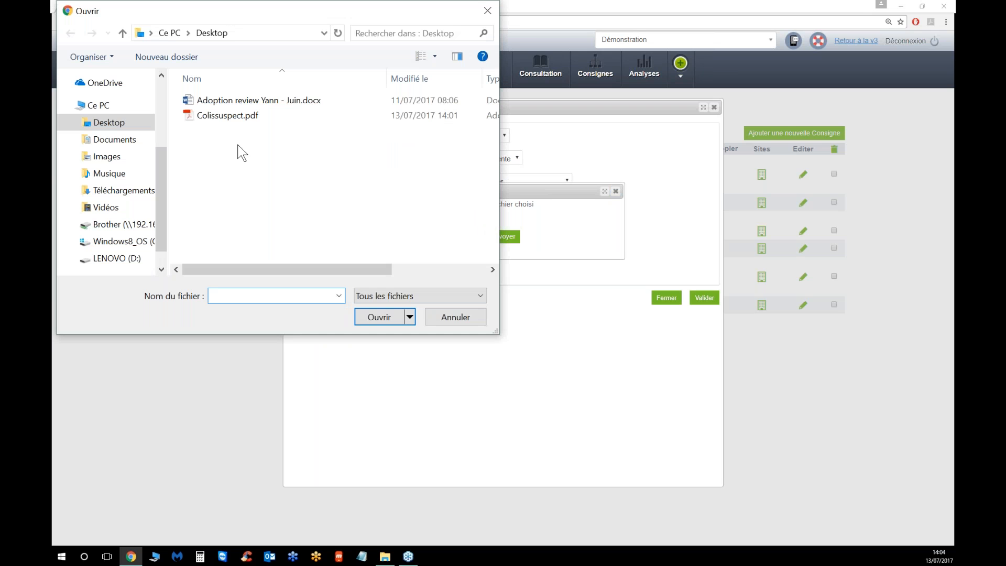
click(213, 120)
click(502, 236)
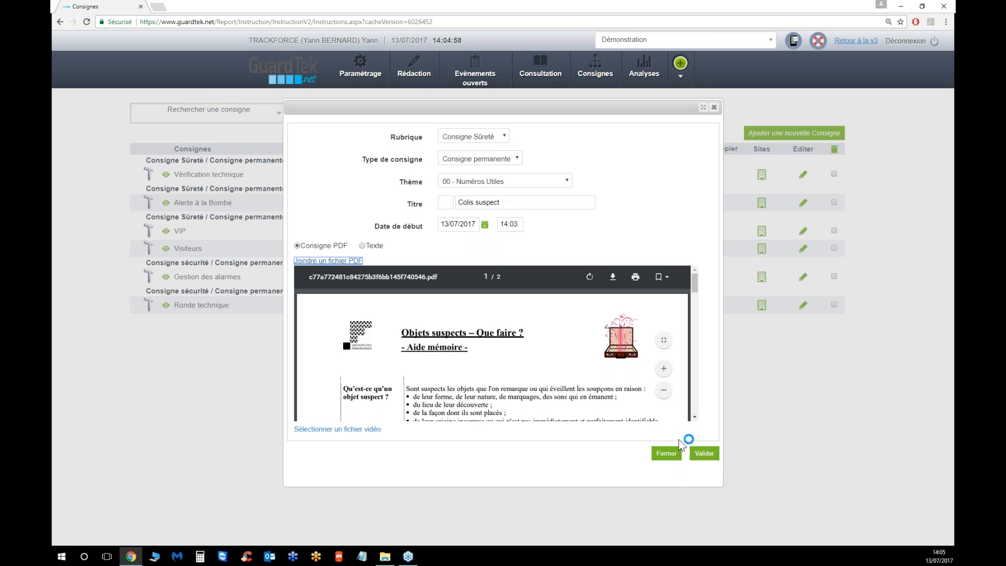
- Validate the PDF consigne, also assigning it to the Demo site and Nouveau Site
click(704, 454)
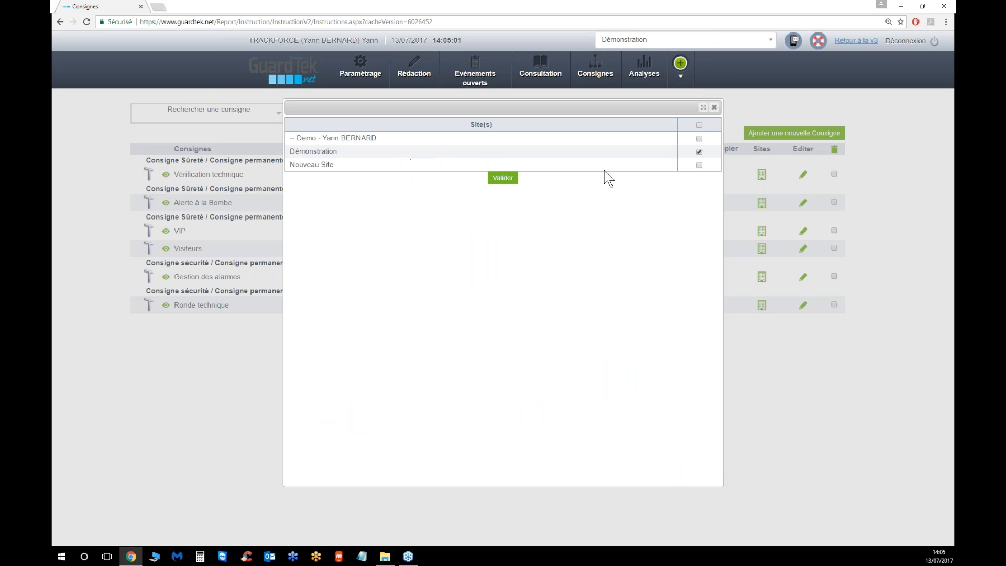
click(698, 138)
click(699, 165)
click(500, 179)
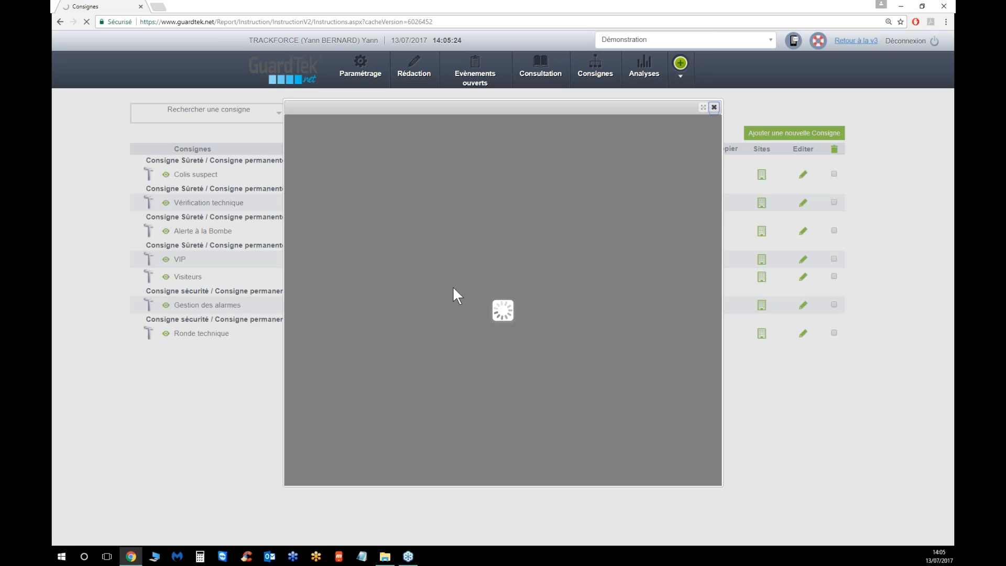
- Create another consigne as Consigne sécurité, type Consigne temporaire, theme 00 - Rondes, and title it "Rondes"
click(476, 137)
click(474, 166)
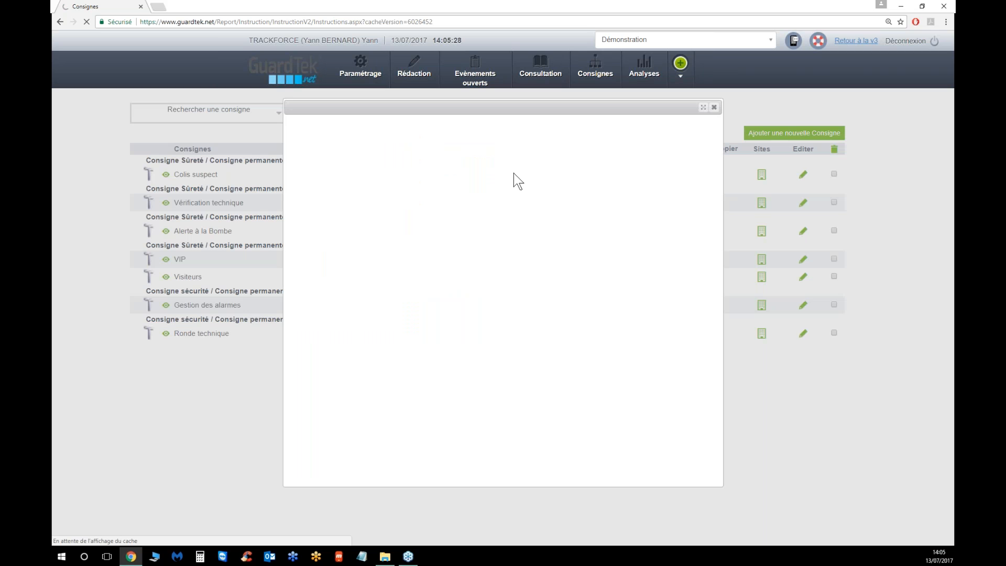
click(489, 190)
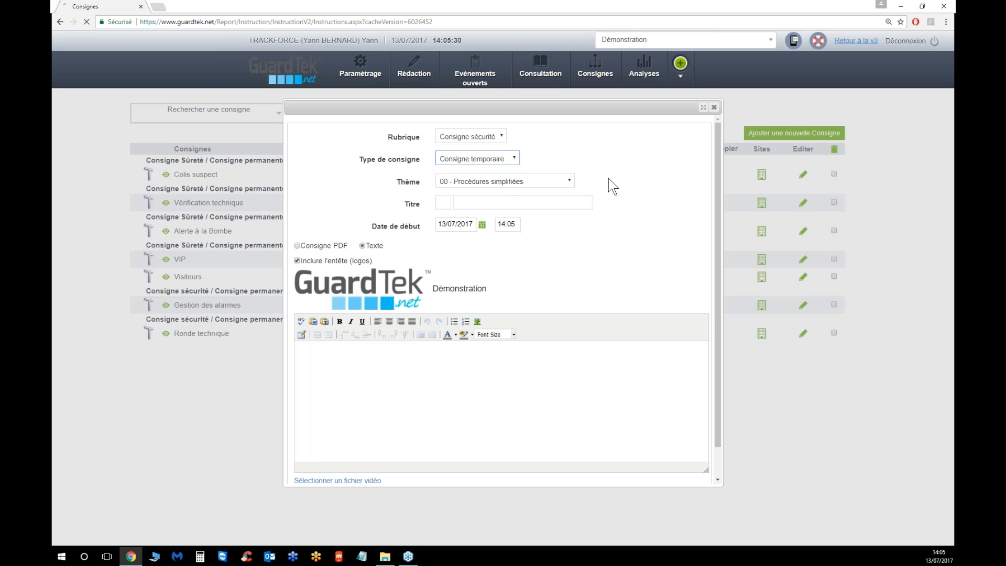
click(519, 181)
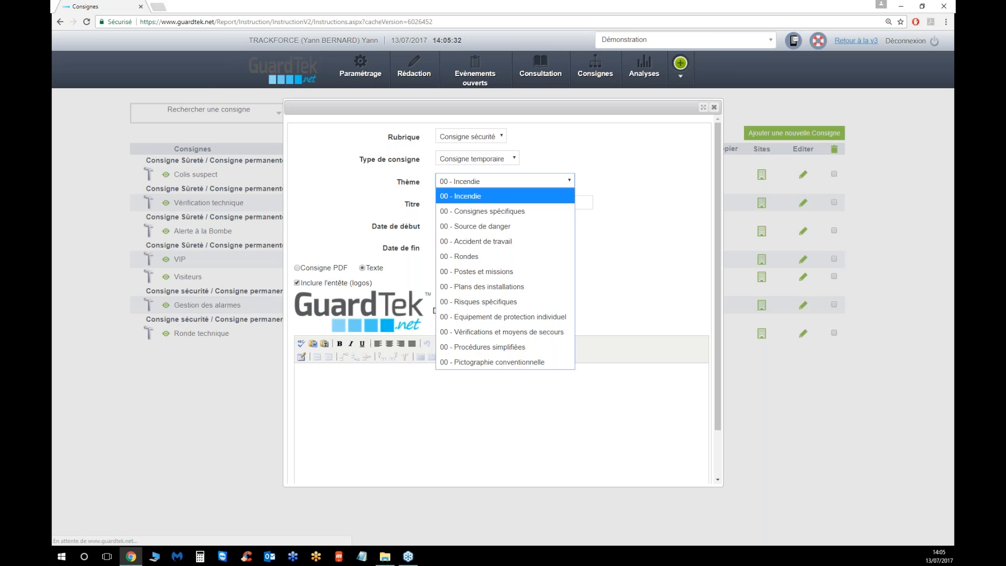
click(488, 253)
click(505, 202)
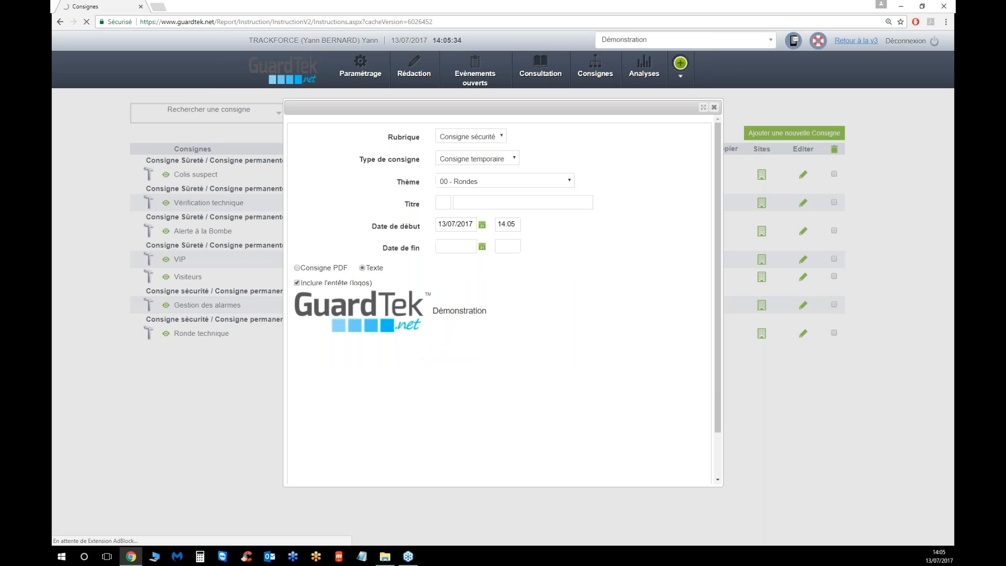
text(R)
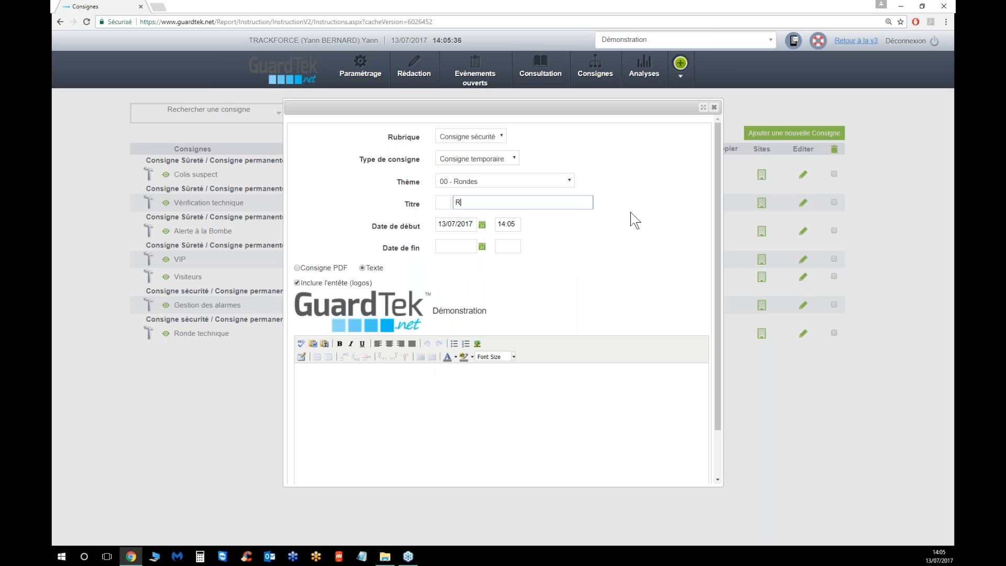
text(ondes)
- Set the temporary consigne's start time to 15:00 and its end to 13/07/2017 at 18:00
click(507, 224)
text(15:00)
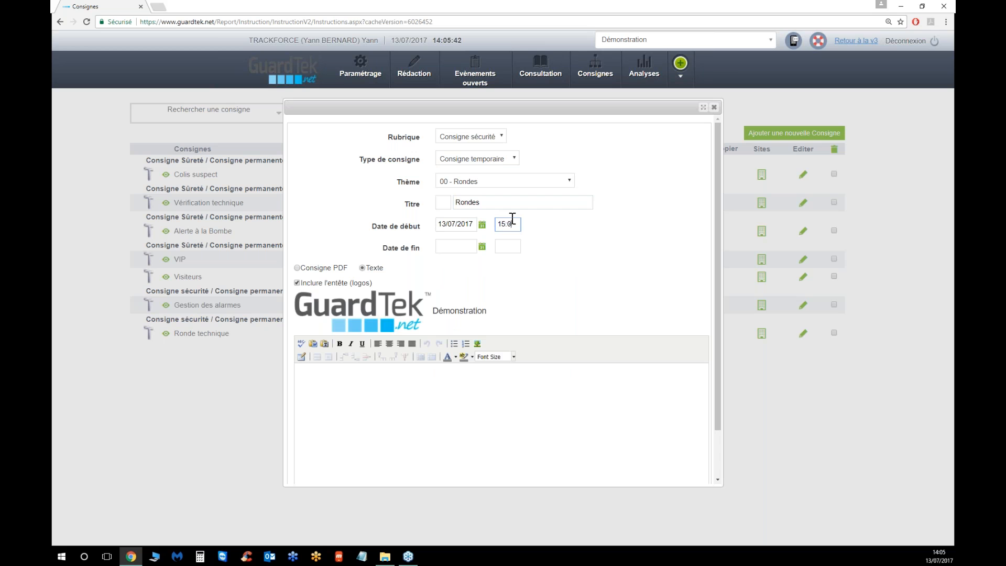
click(481, 254)
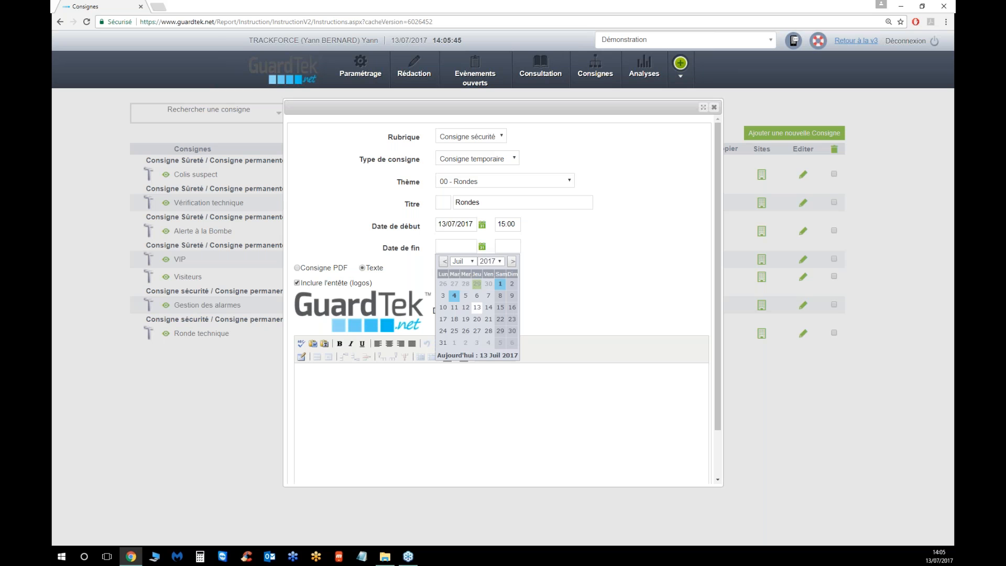
click(473, 360)
click(506, 246)
text(18:00)
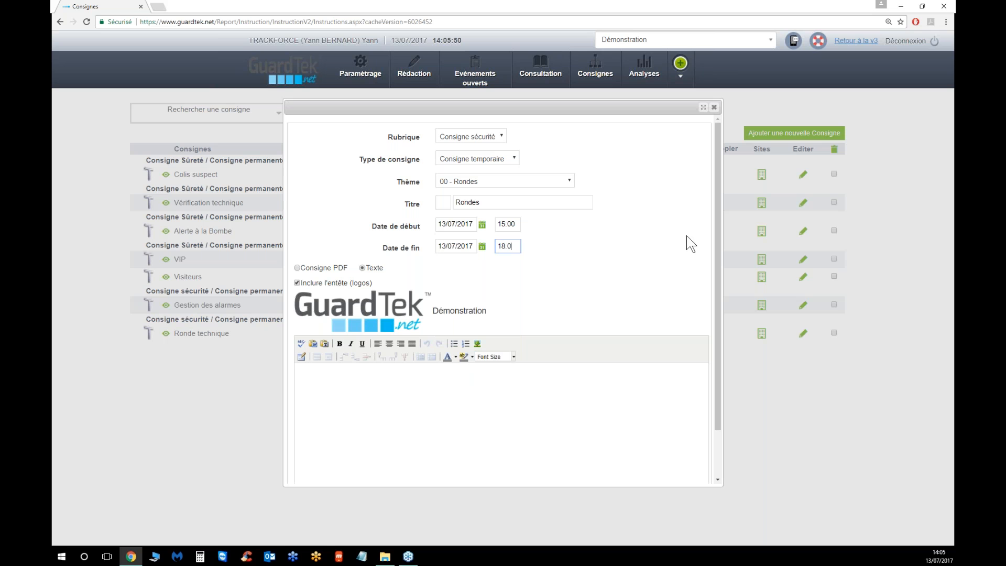
click(527, 297)
- Enter "Test consigne temporaire" as the consigne's text and validate it for the Démonstration site only
scroll(365, 270, down, 1)
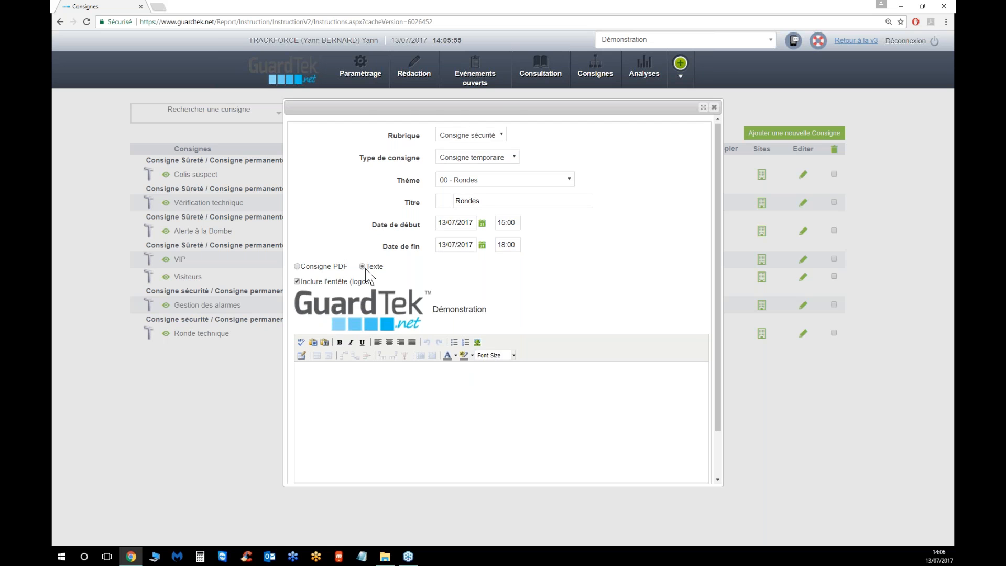
scroll(365, 270, down, 1)
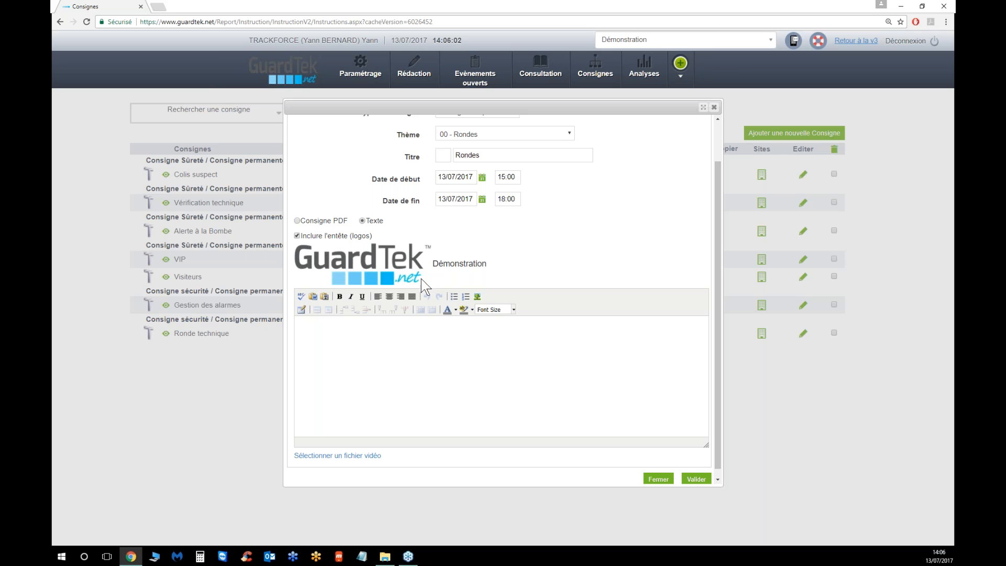
click(322, 343)
text(Test consigne temporaire)
scroll(550, 404, down, 1)
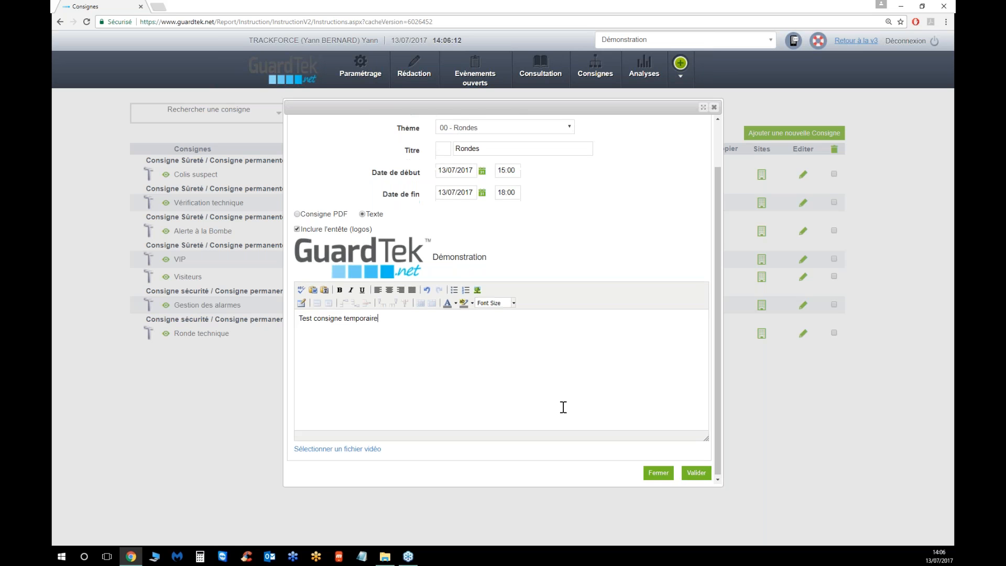
click(695, 473)
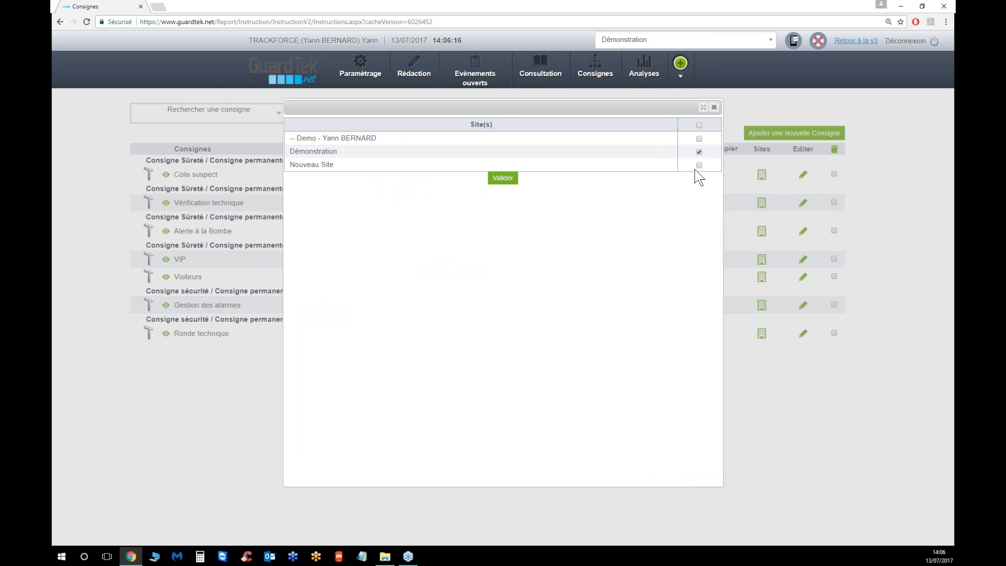
click(501, 179)
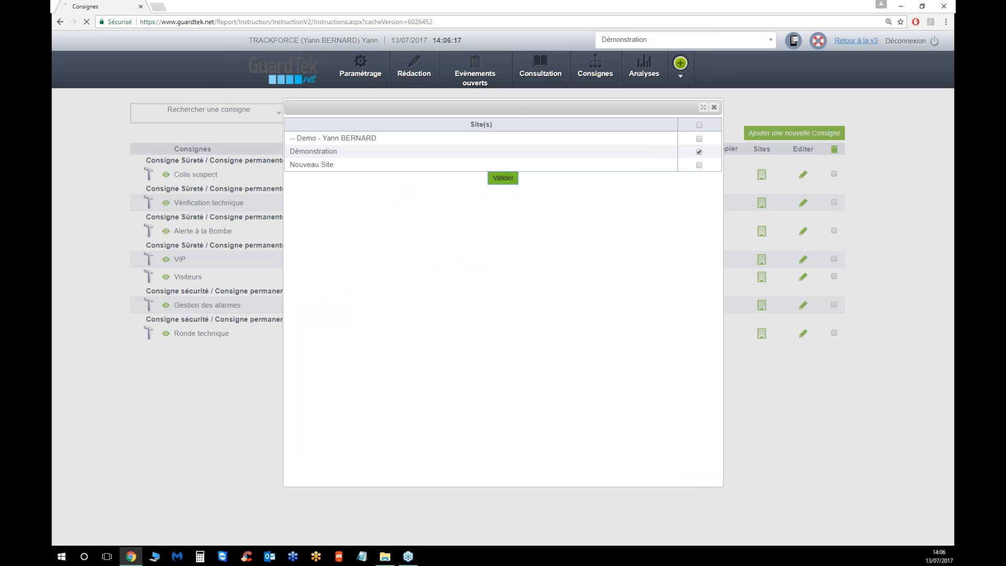